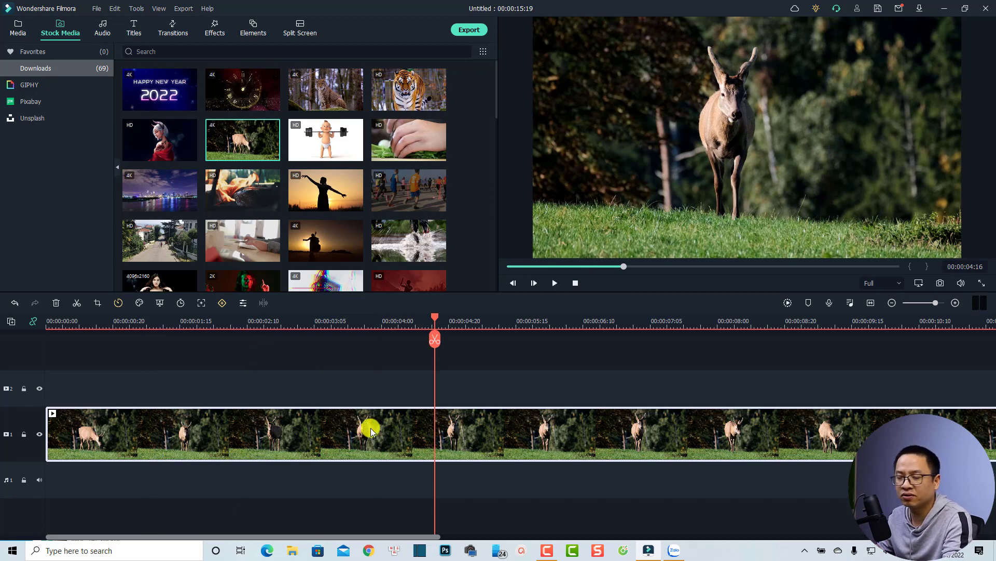
- Split the deer clip on the timeline at 00:00:03:14 and play the video past the cut
left_click(433, 319)
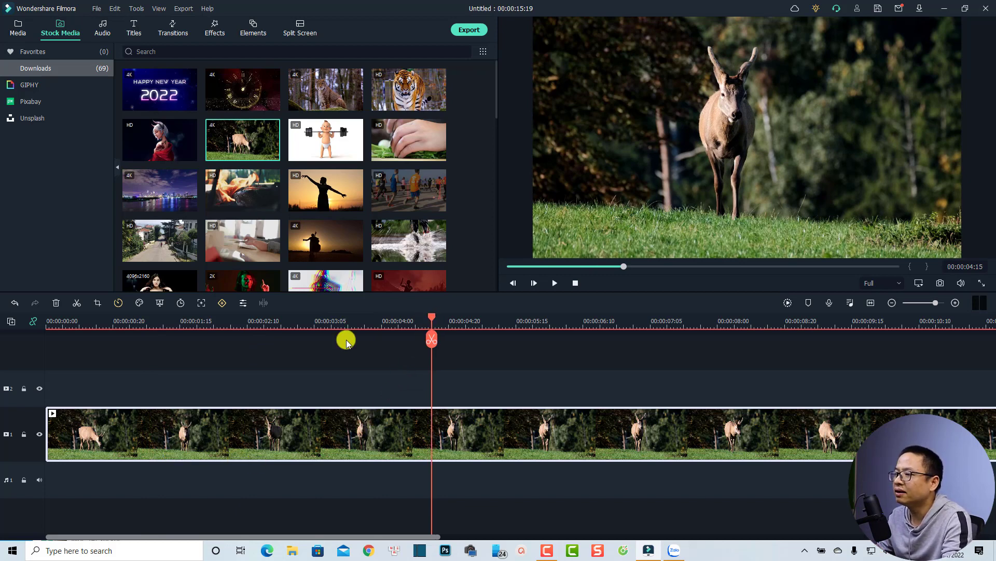
left_click(346, 340)
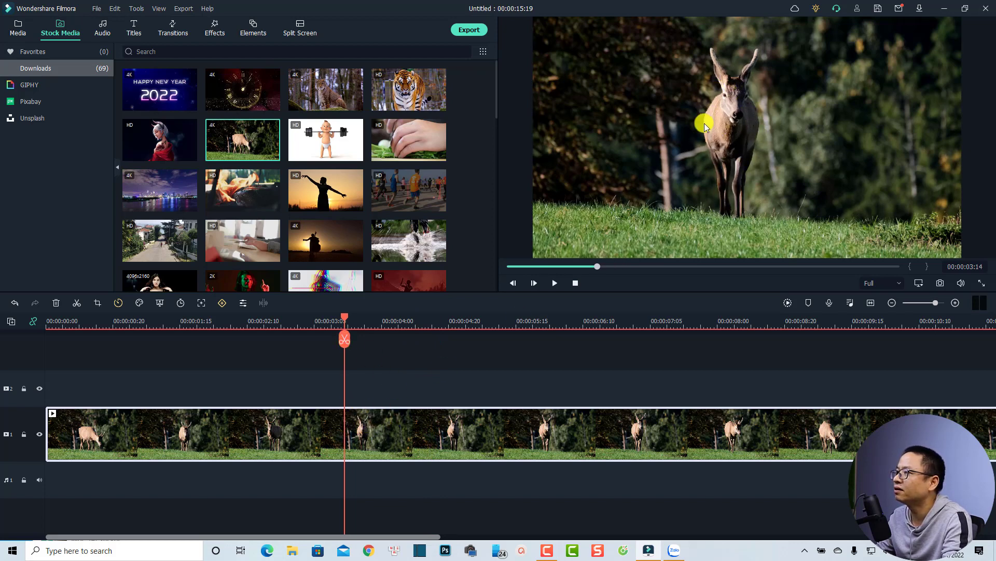
left_click(344, 338)
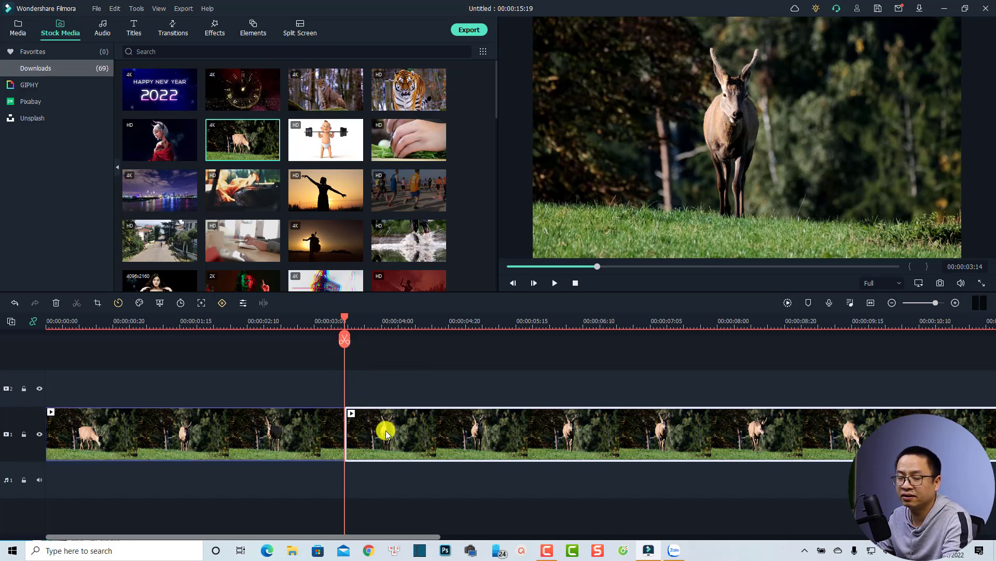
key("space")
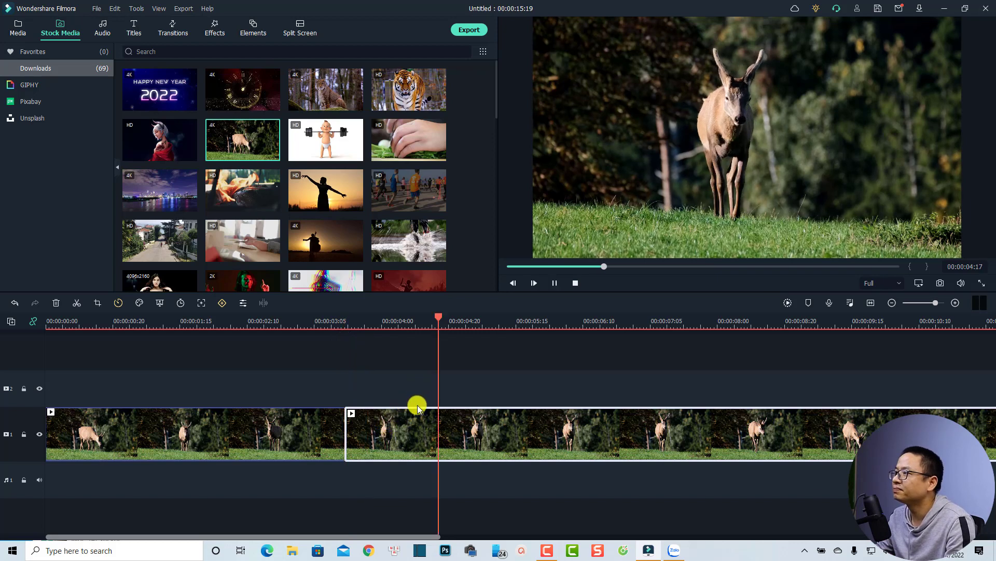
left_click(410, 426)
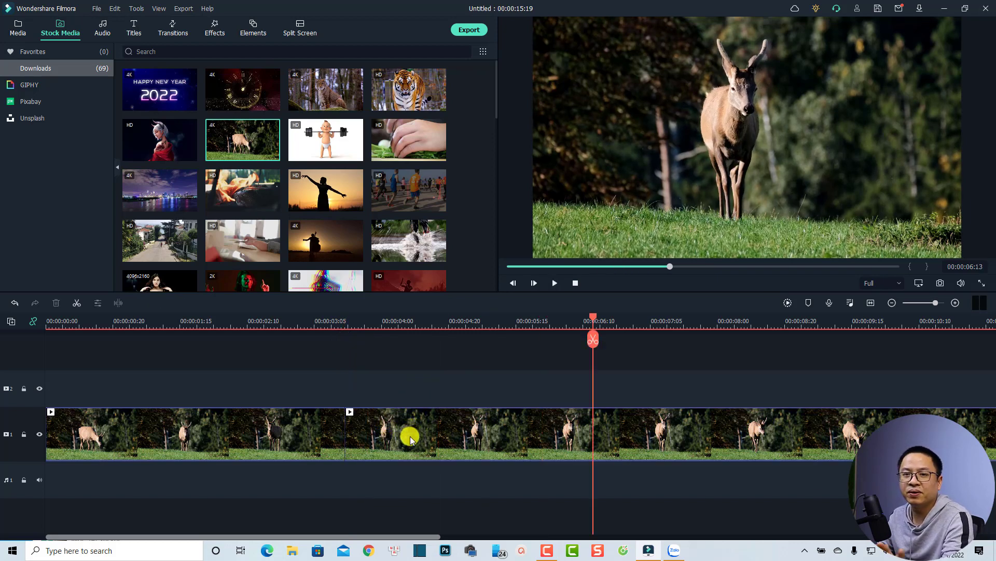
- Set a 16:9 crop frame of about 1842 x 1036 around the deer's head and upper body for the second clip segment
left_click(409, 433)
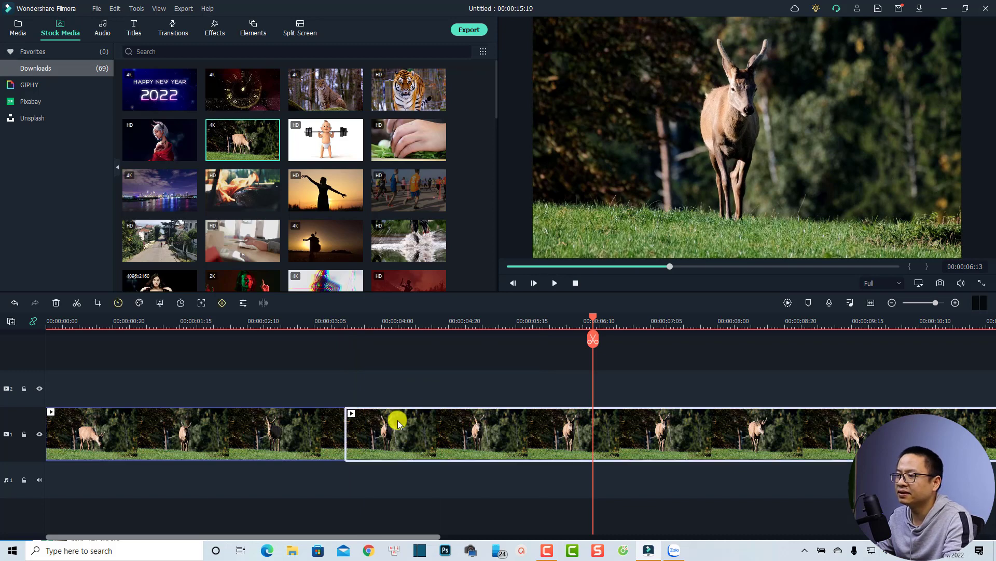
left_click(97, 303)
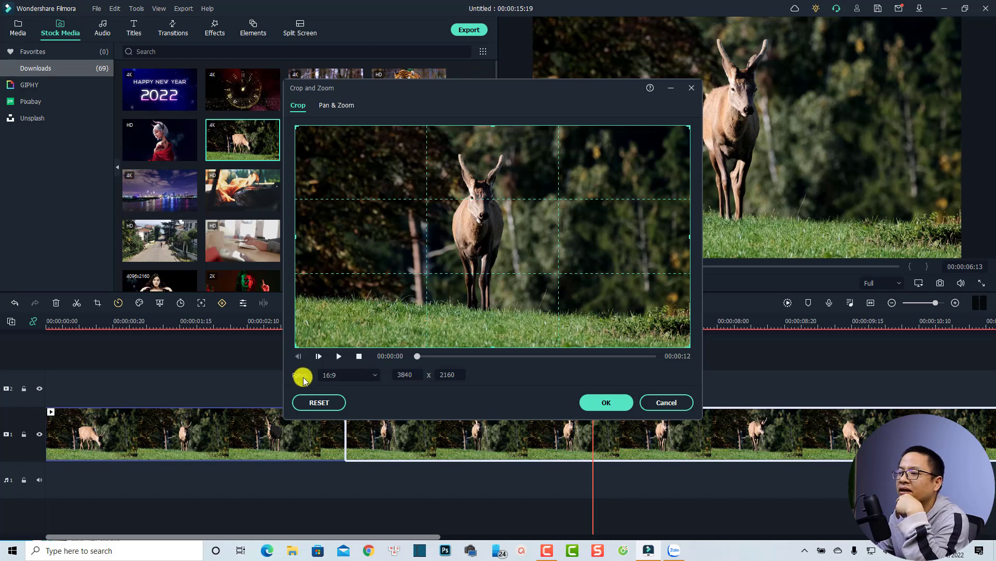
left_click(331, 376)
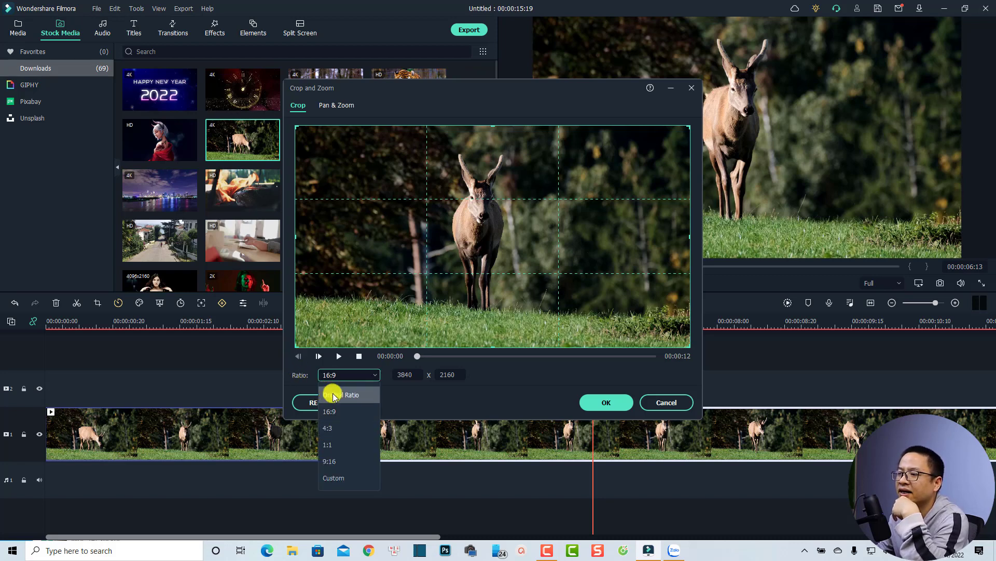
left_click(330, 411)
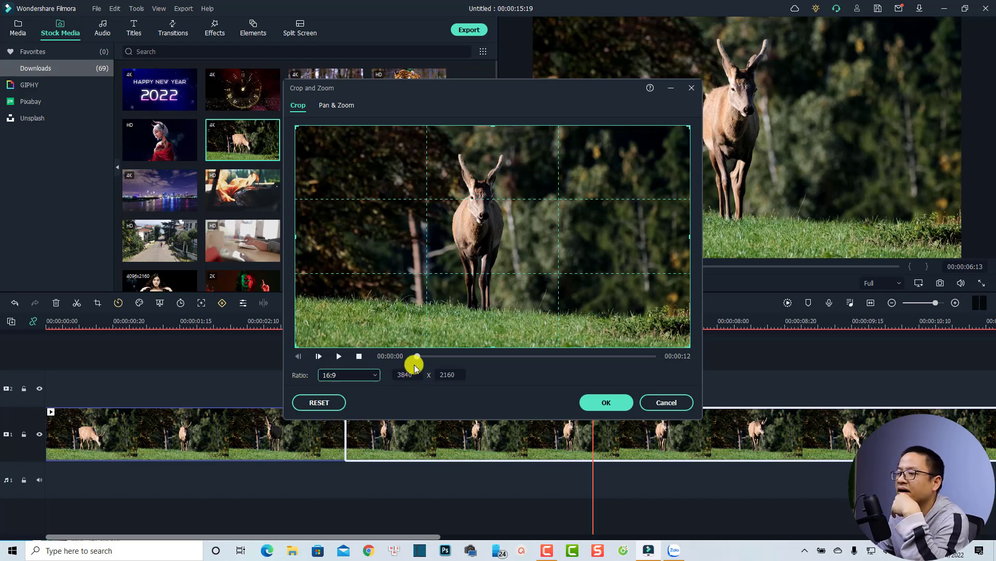
double_click(422, 375)
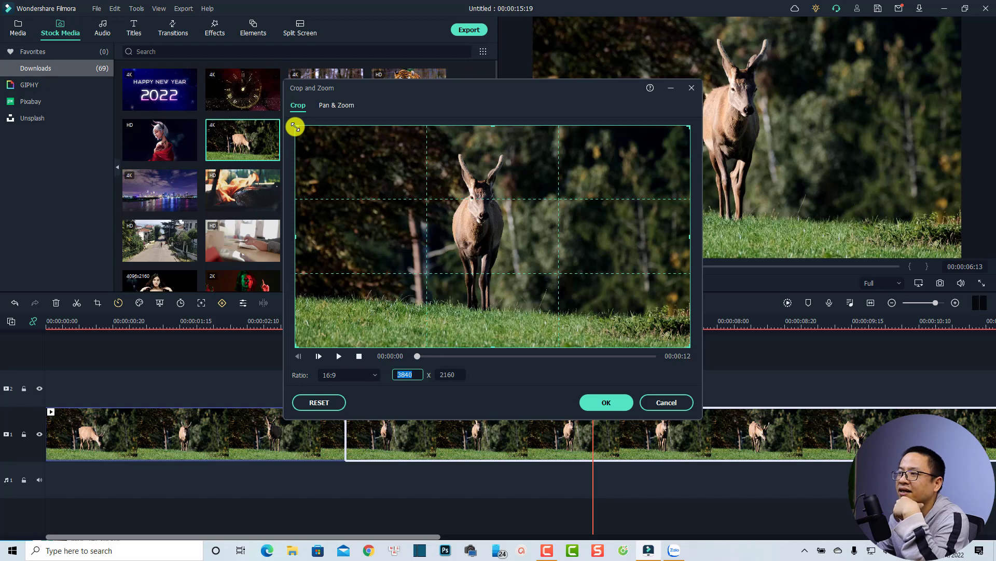
left_click_drag(295, 126, 502, 260)
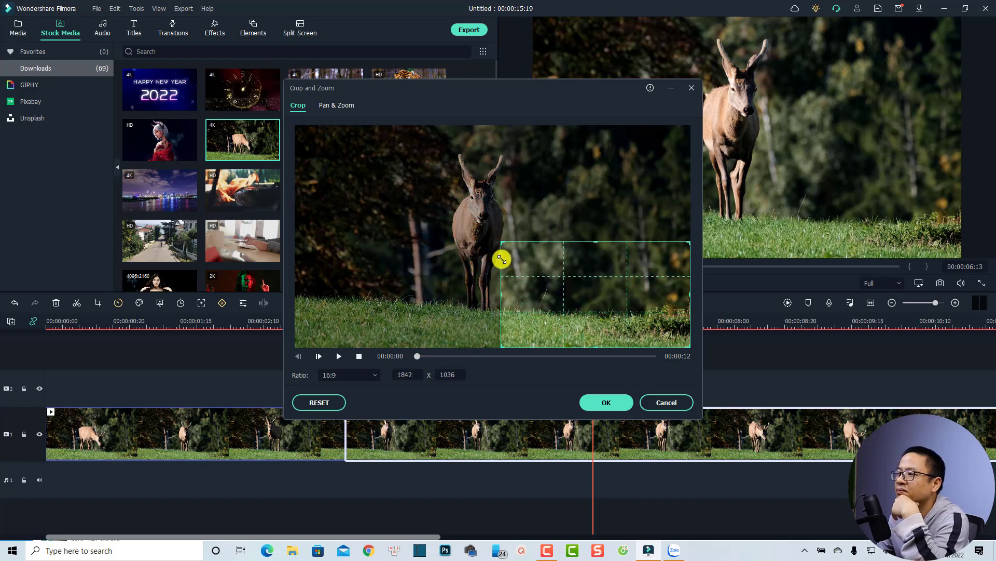
left_click_drag(548, 292, 442, 195)
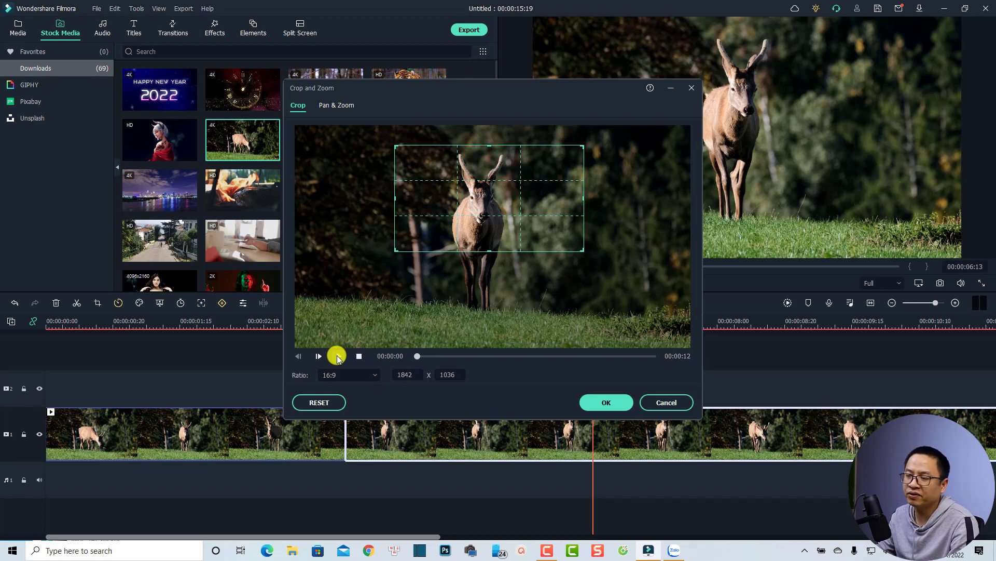
- Preview the cropped framing, apply the crop, and play the result on the timeline
left_click(337, 356)
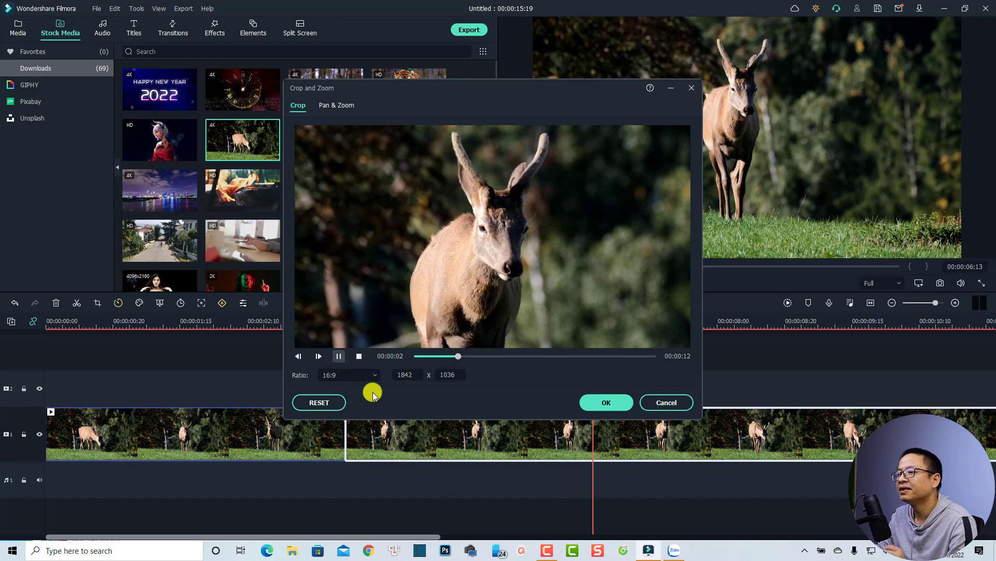
key("space")
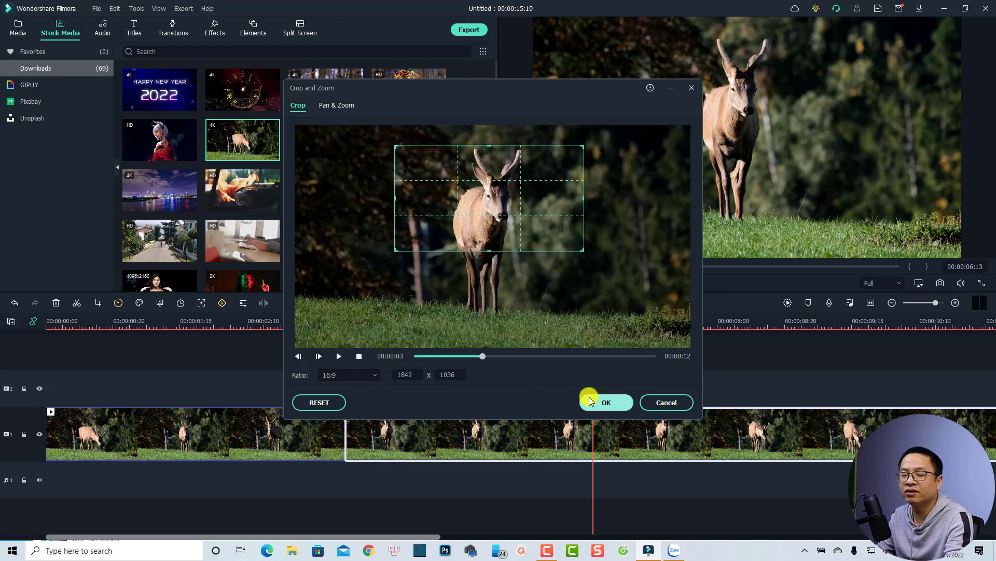
left_click(604, 403)
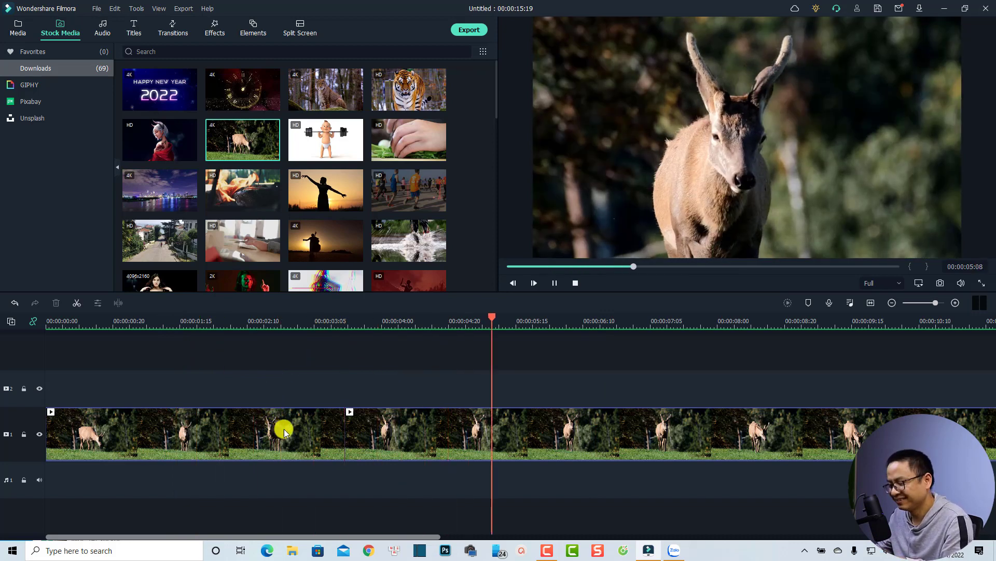
key("space")
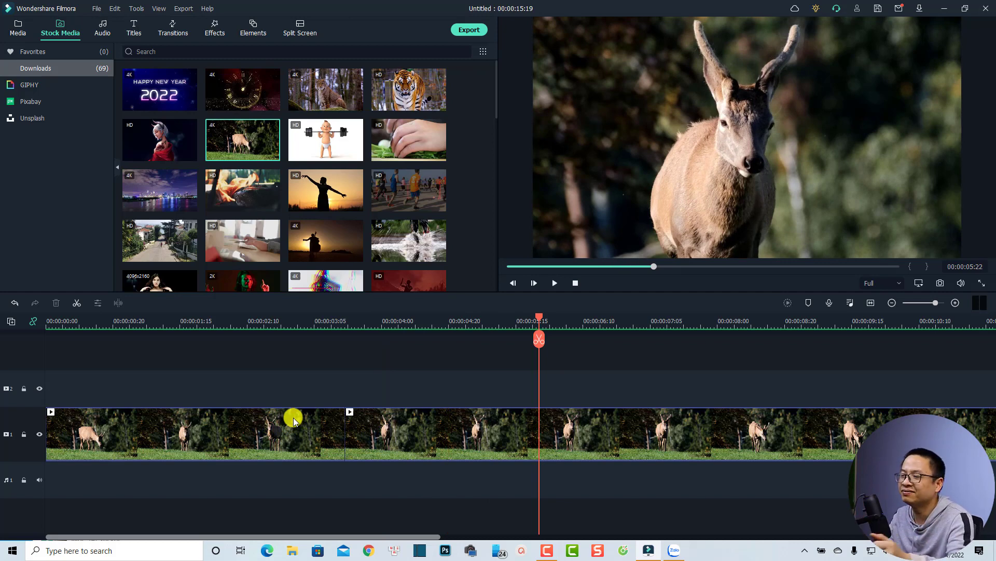
- Split the cropped segment at 00:00:05:22 and delete the effects from the part after the cut
left_click(441, 439)
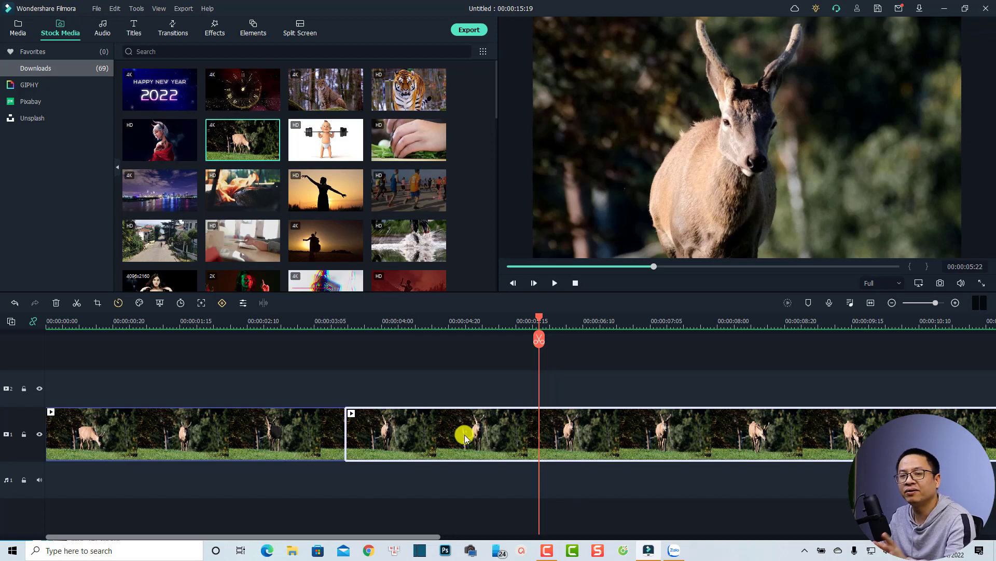
left_click(538, 339)
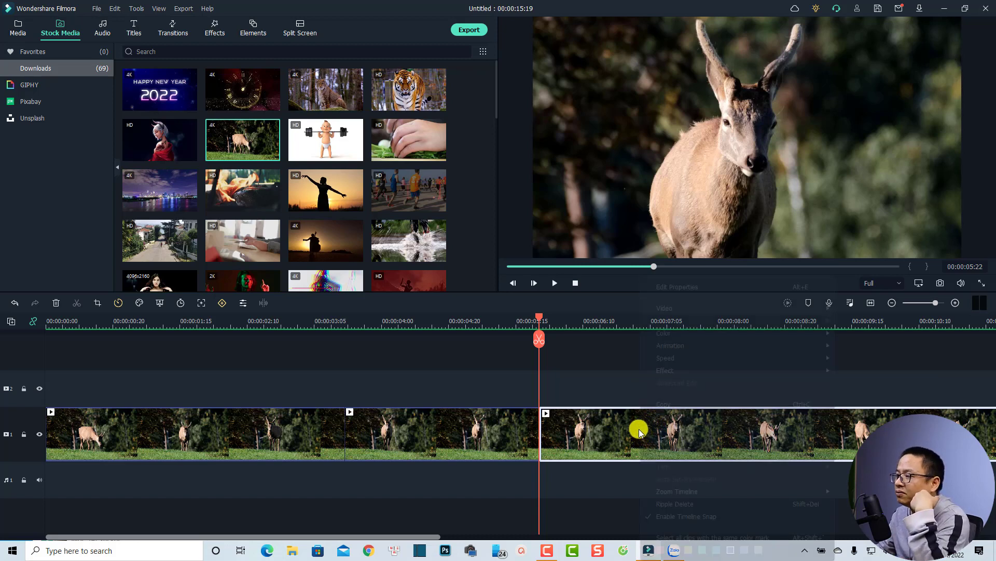
right_click(639, 430)
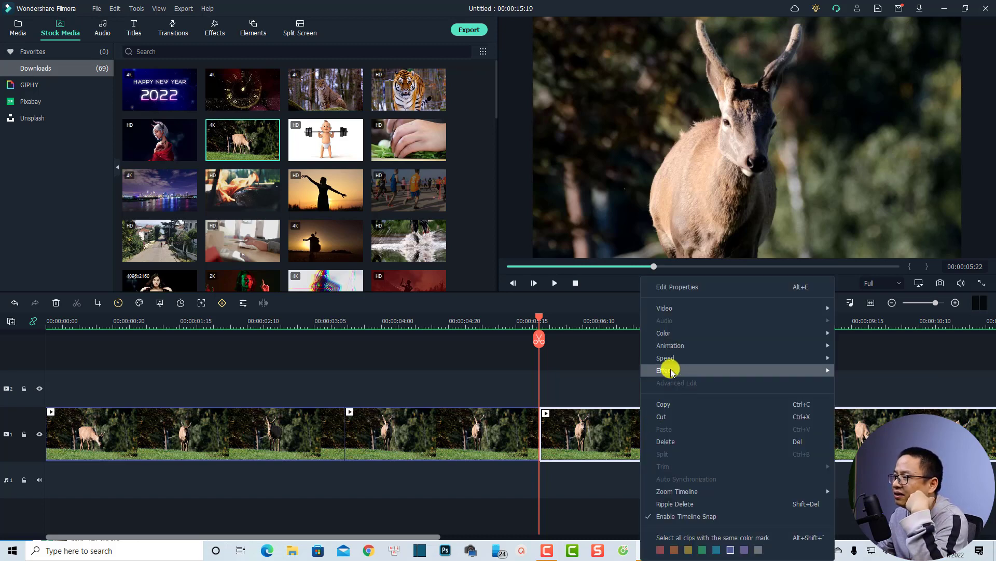
mouse_move(668, 369)
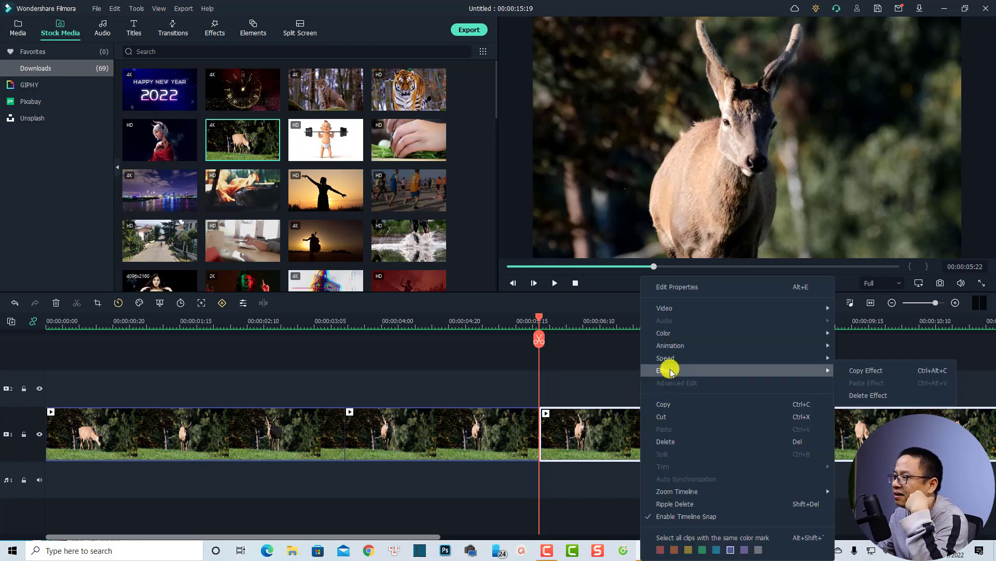
left_click(854, 394)
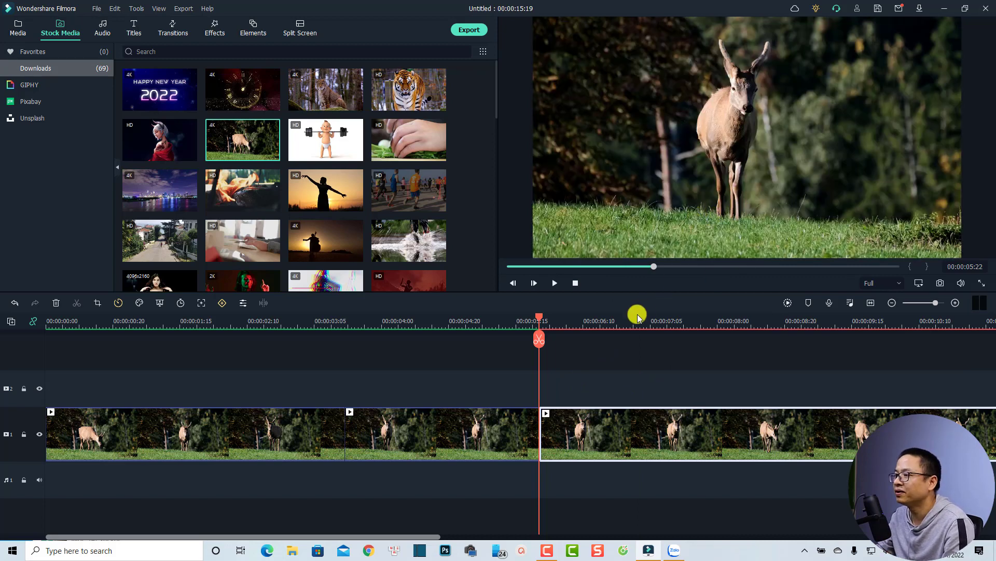
- Search the effects for "crop" and place the Crop effect on video track 2 starting at 00:00:06:23
left_click(627, 327)
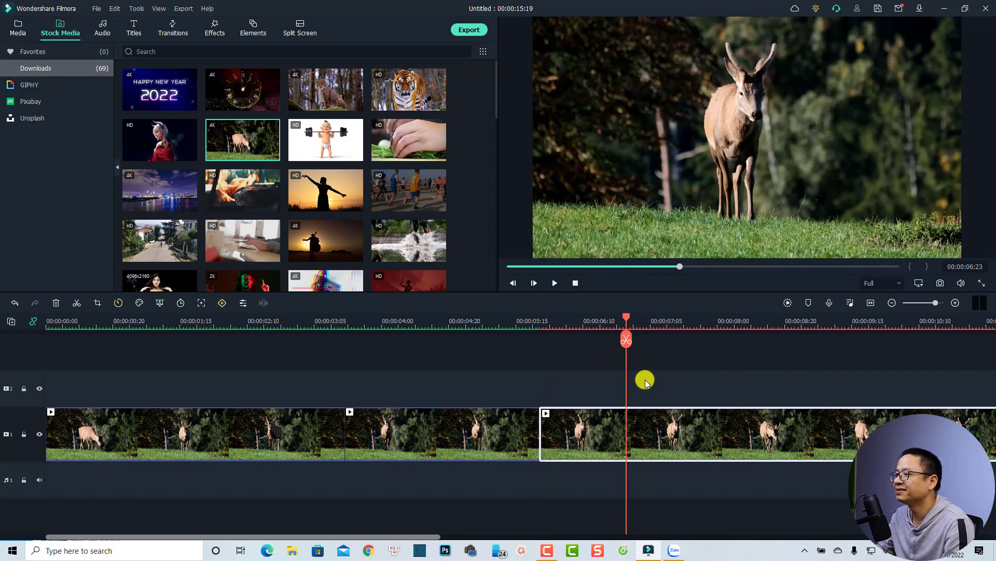
left_click(561, 389)
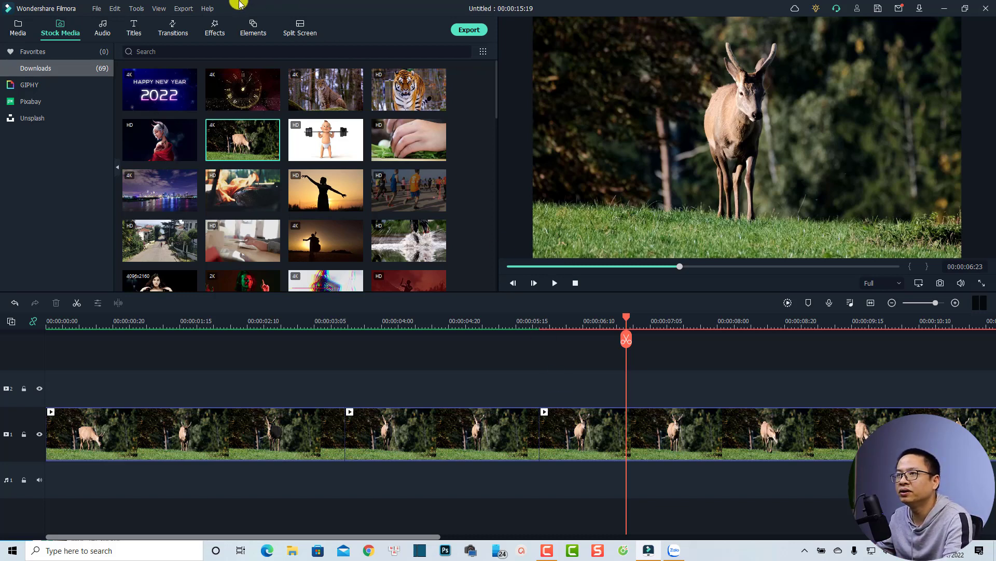
left_click(215, 31)
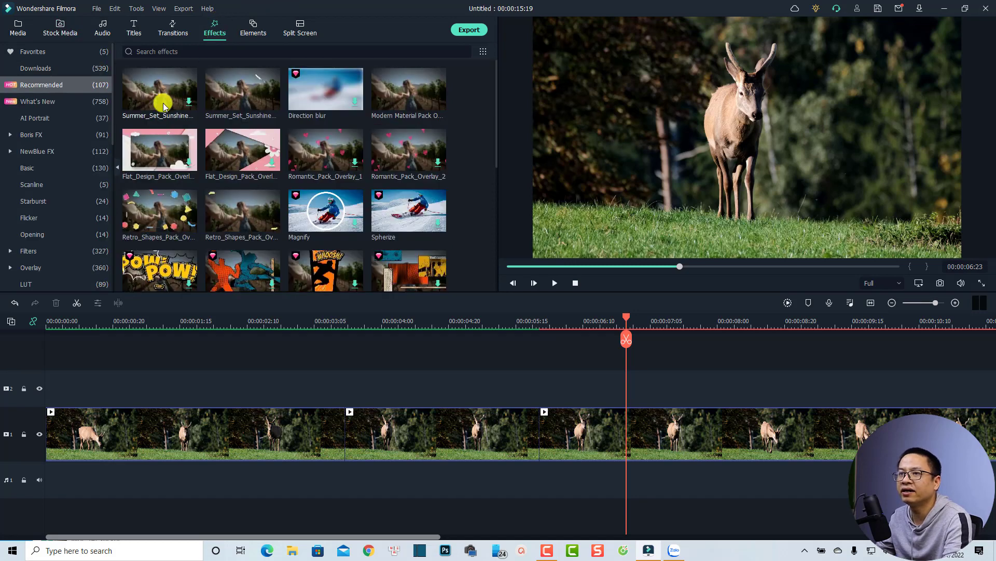
left_click(158, 49)
left_click(188, 52)
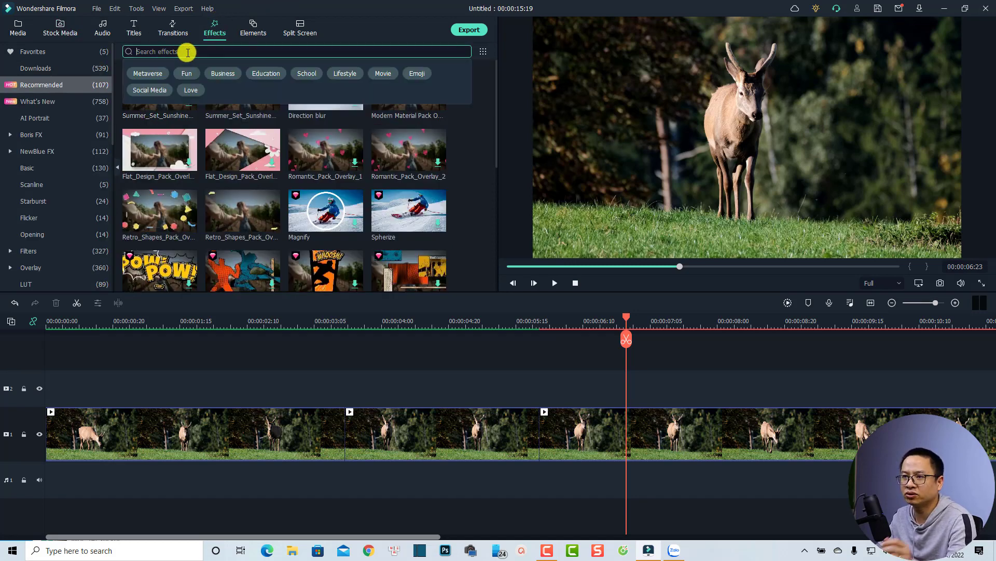
type("crop")
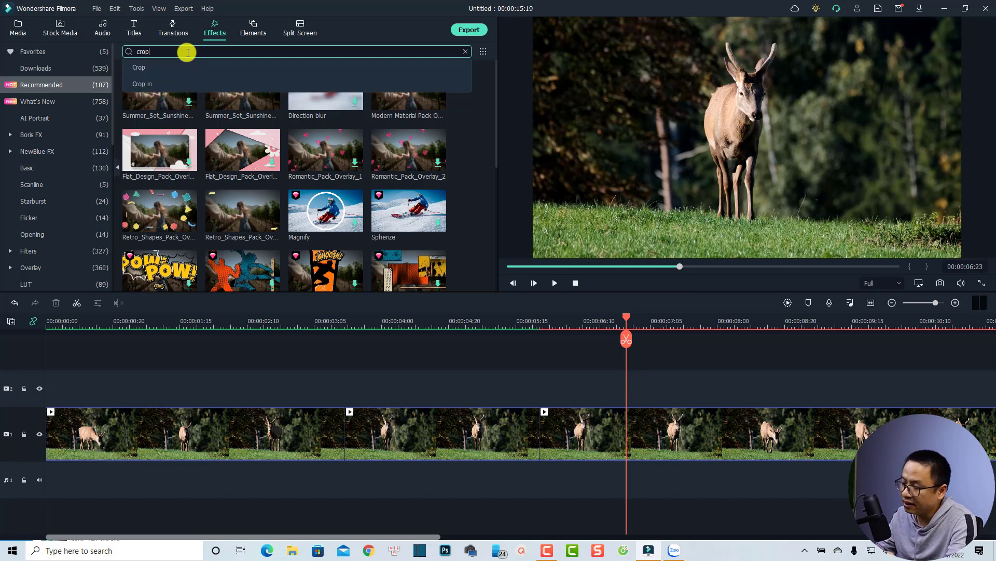
key("Return")
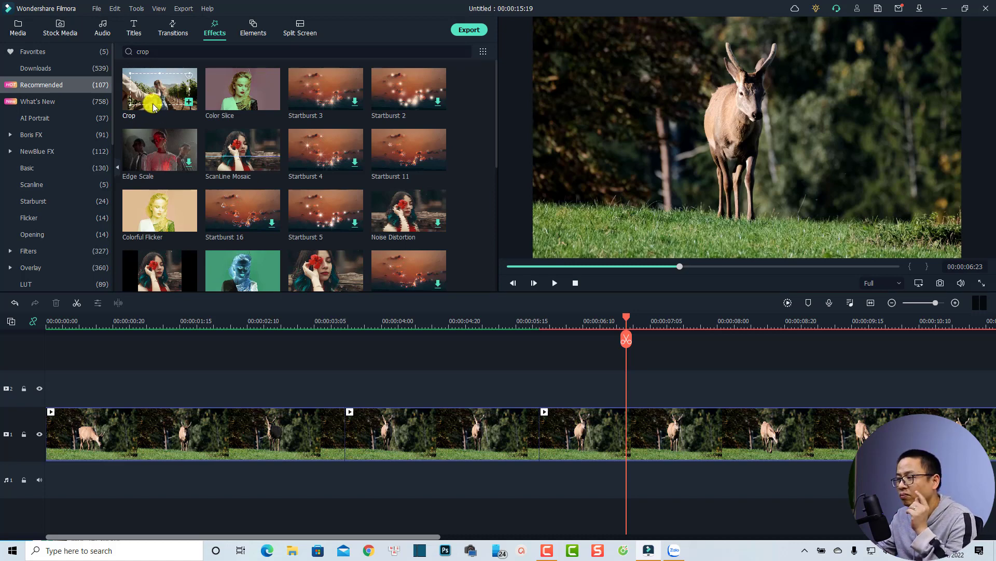
left_click_drag(152, 104, 625, 390)
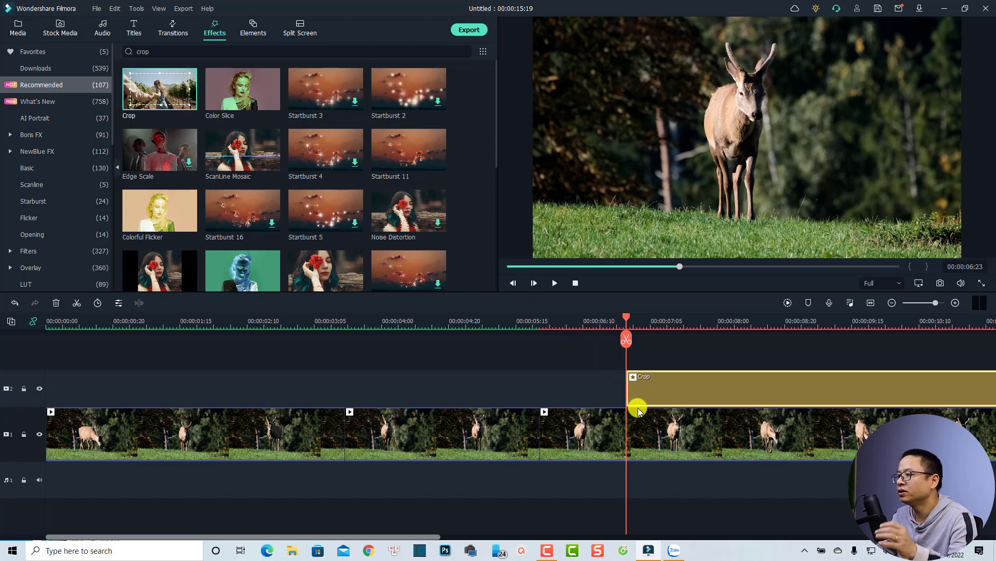
- Set the Crop effect around the deer at 00:00:07:19 to Left 37.50, Right 32.29, Top 13.02 and Bottom 28.13
left_click(696, 323)
double_click(660, 390)
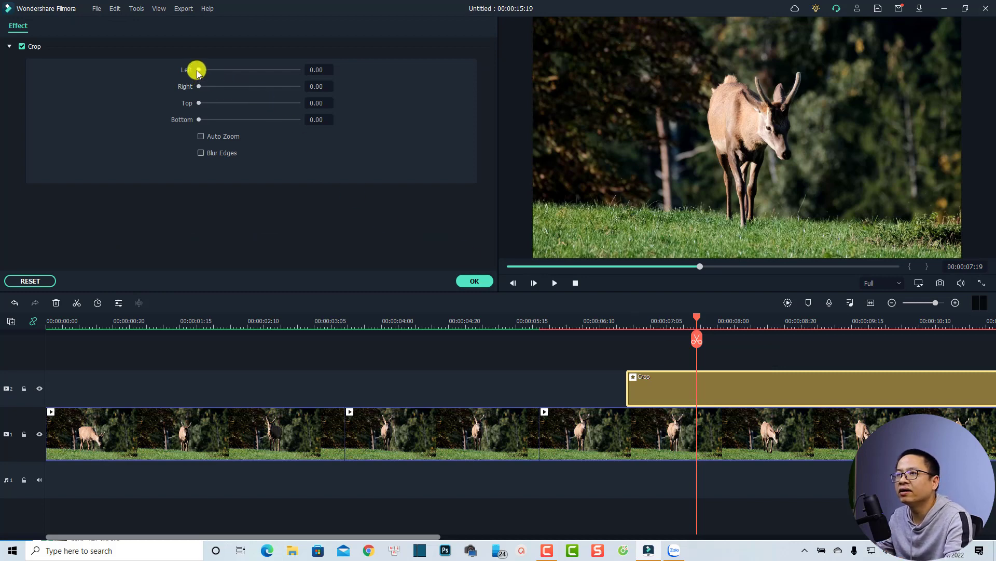
left_click_drag(198, 70, 226, 120)
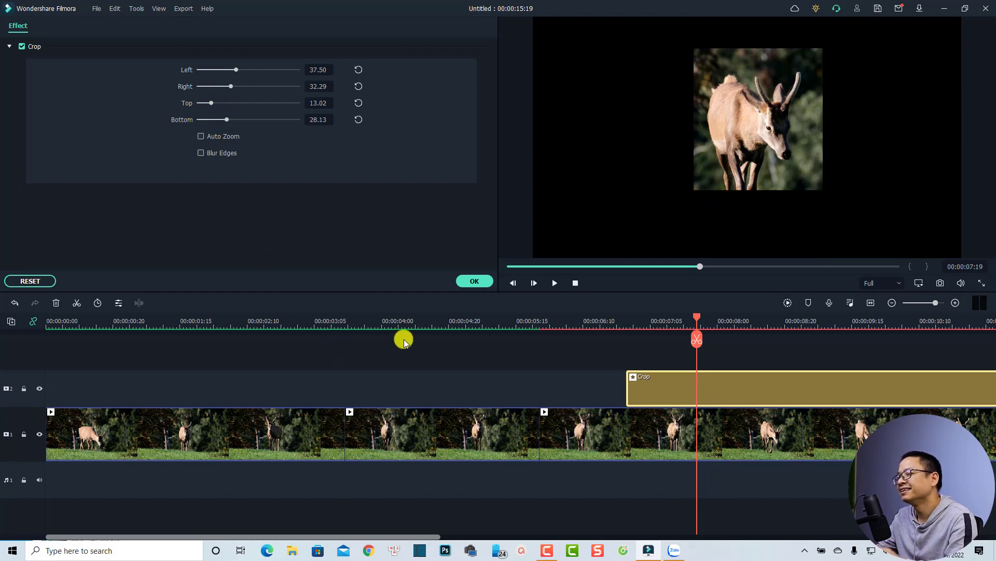